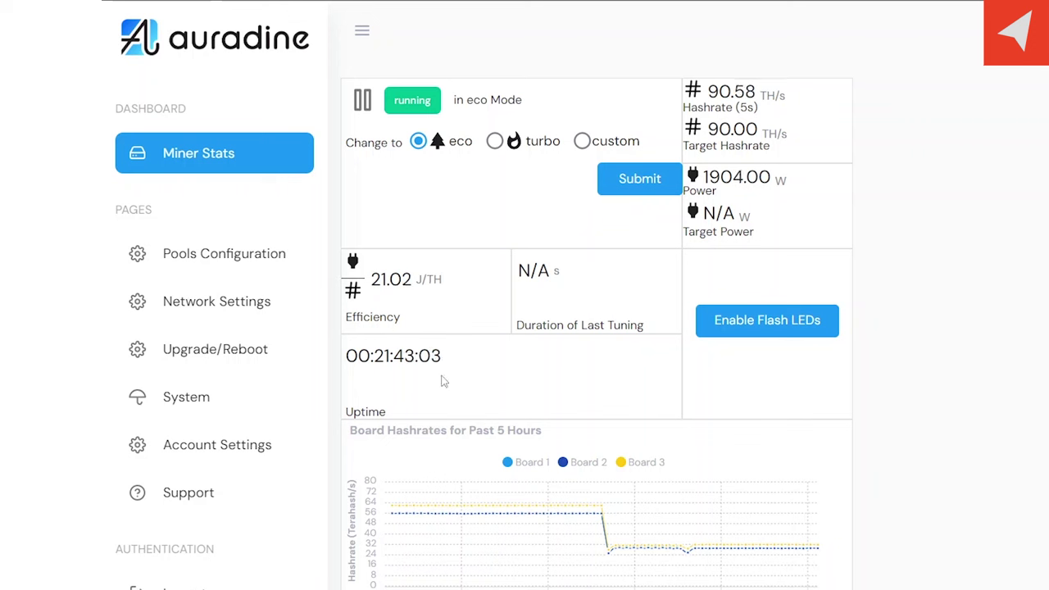
Examine the board hashrate history and the board and average chip temperatures of Hash Board 1 in the miner stats
scroll(1035, 392, "down", 4)
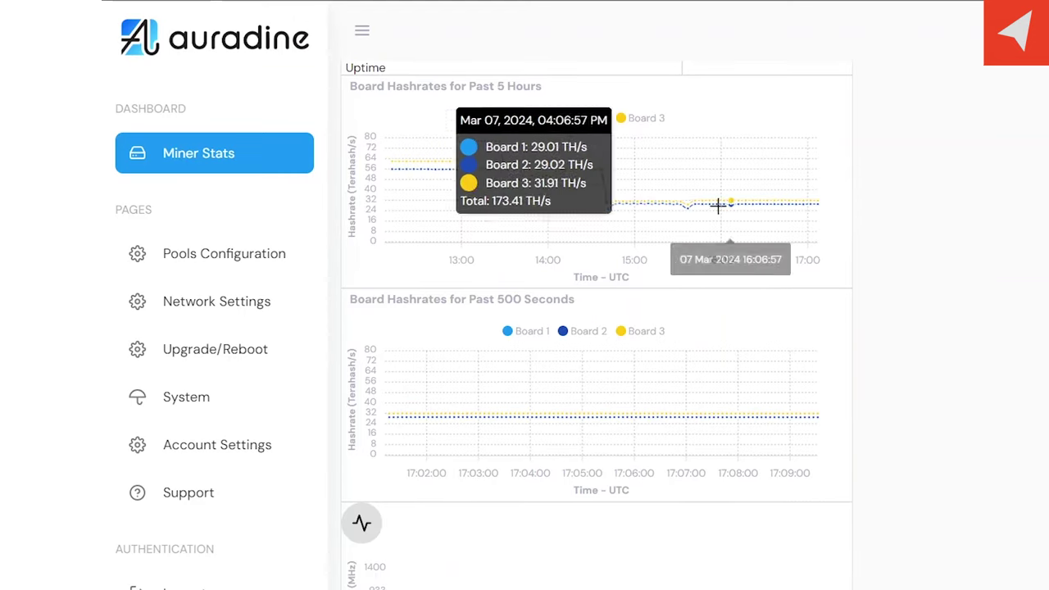
mouse_move(677, 201)
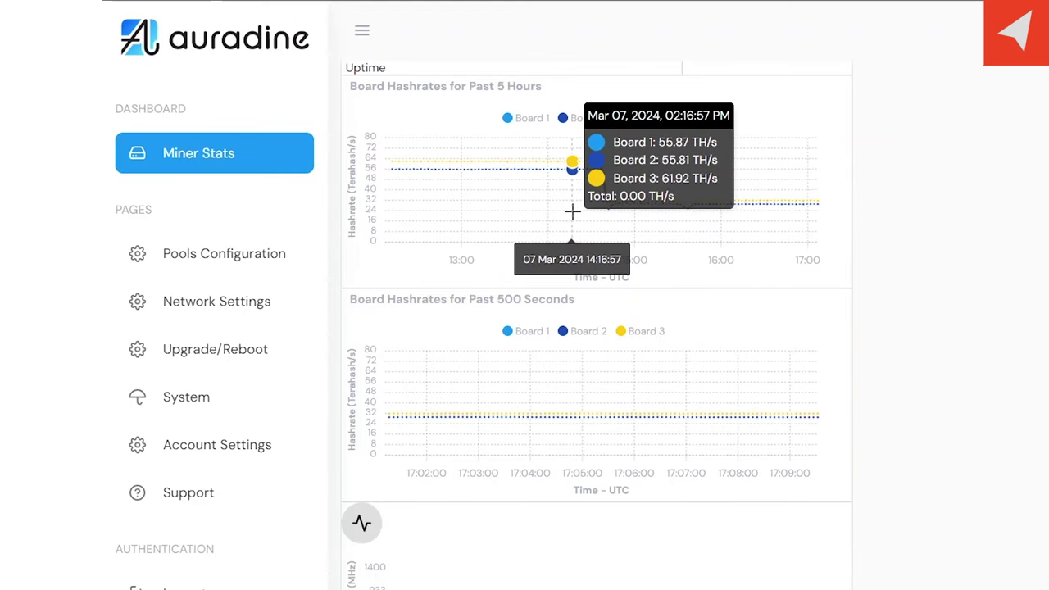
scroll(955, 334, "down", 2)
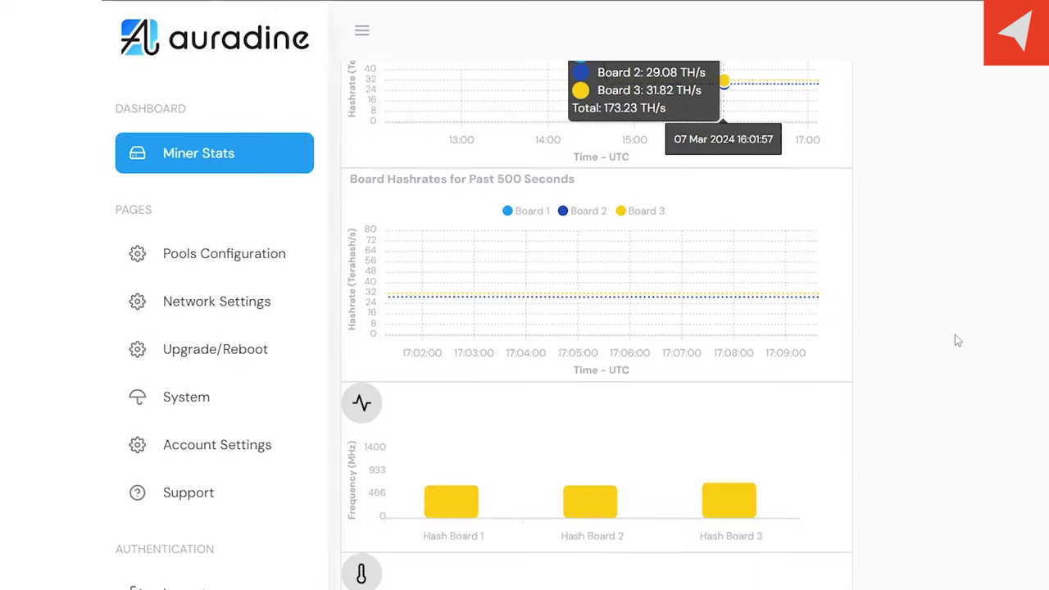
scroll(926, 334, "down", 5)
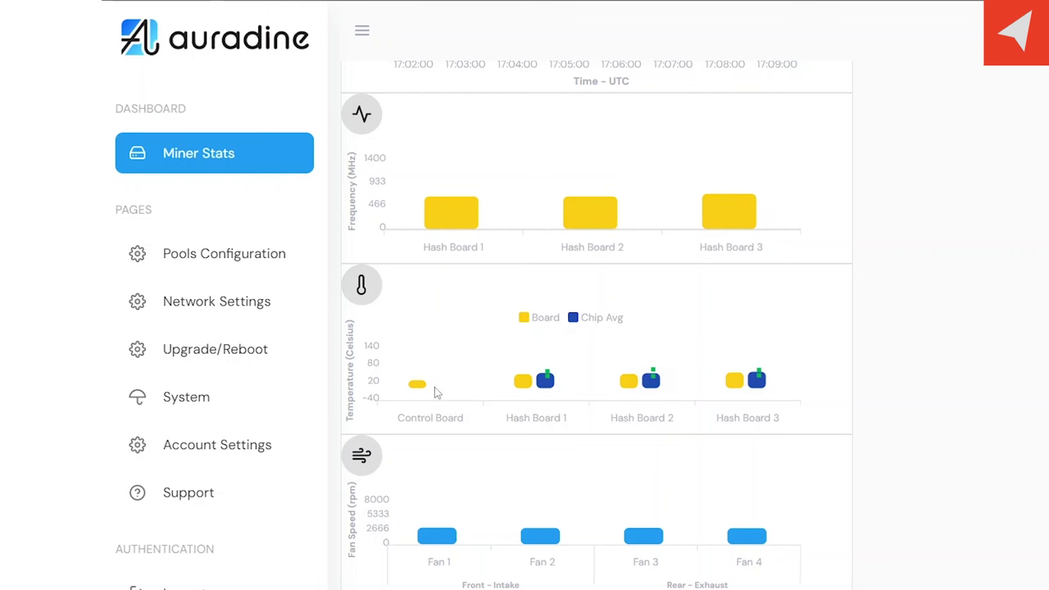
mouse_move(525, 393)
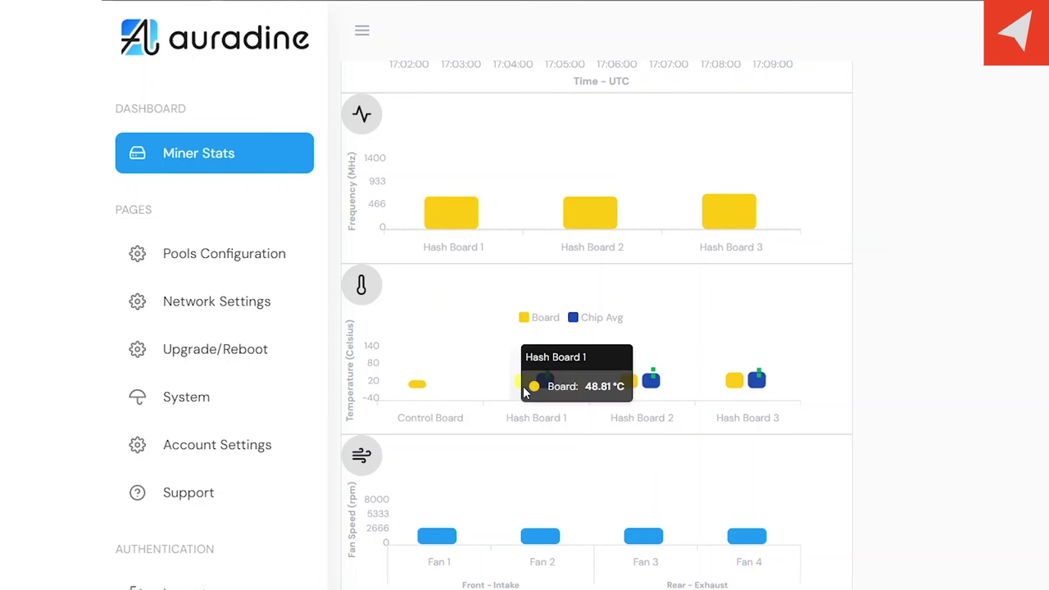
mouse_move(555, 388)
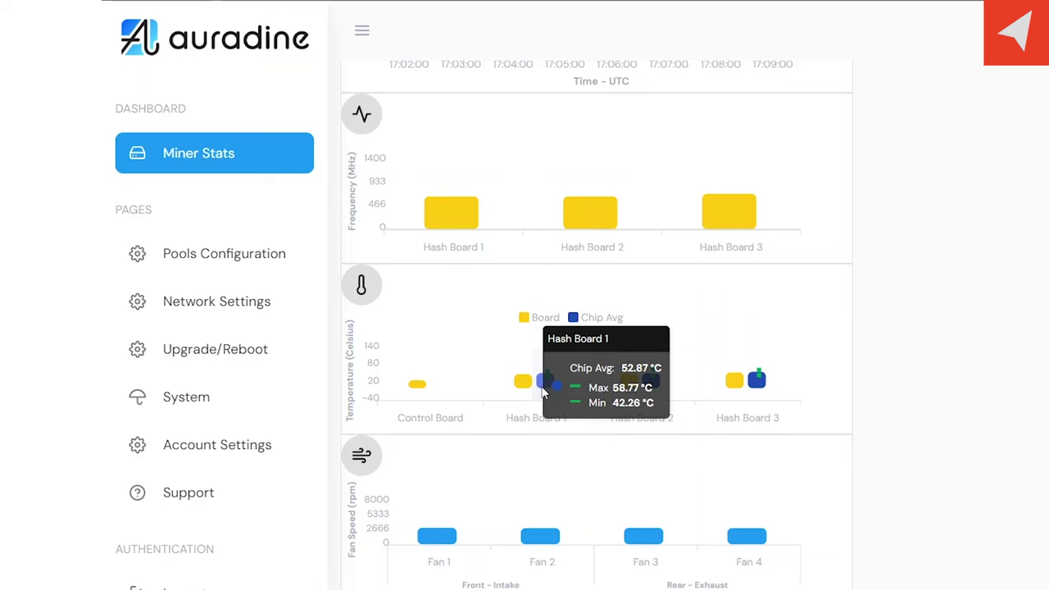
scroll(539, 369, "down", 2)
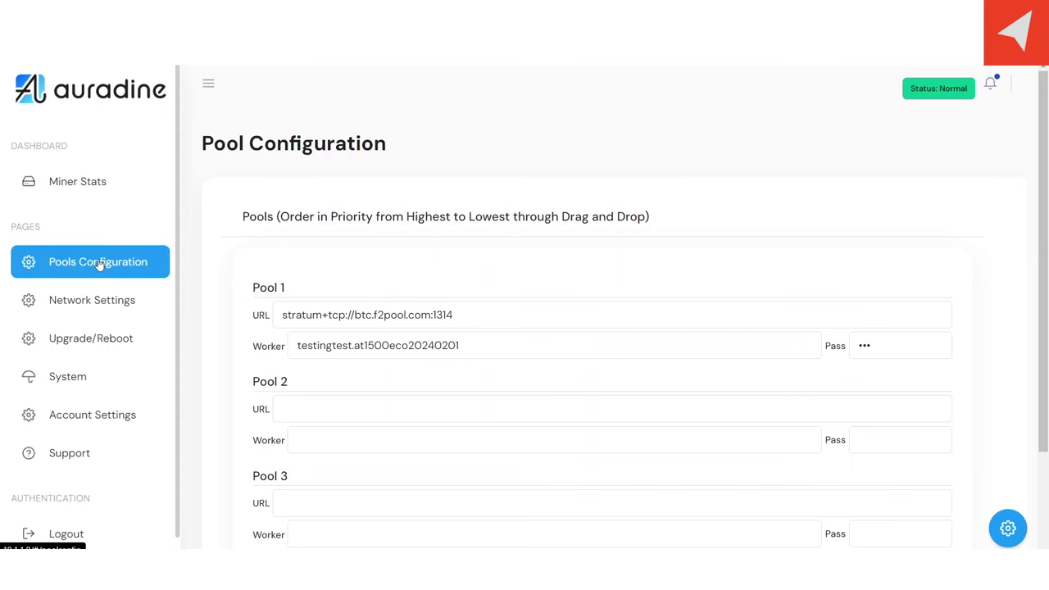
Set the firmware update source to Auradine on the upgrade page and review the reboot and factory reset options
left_click(101, 348)
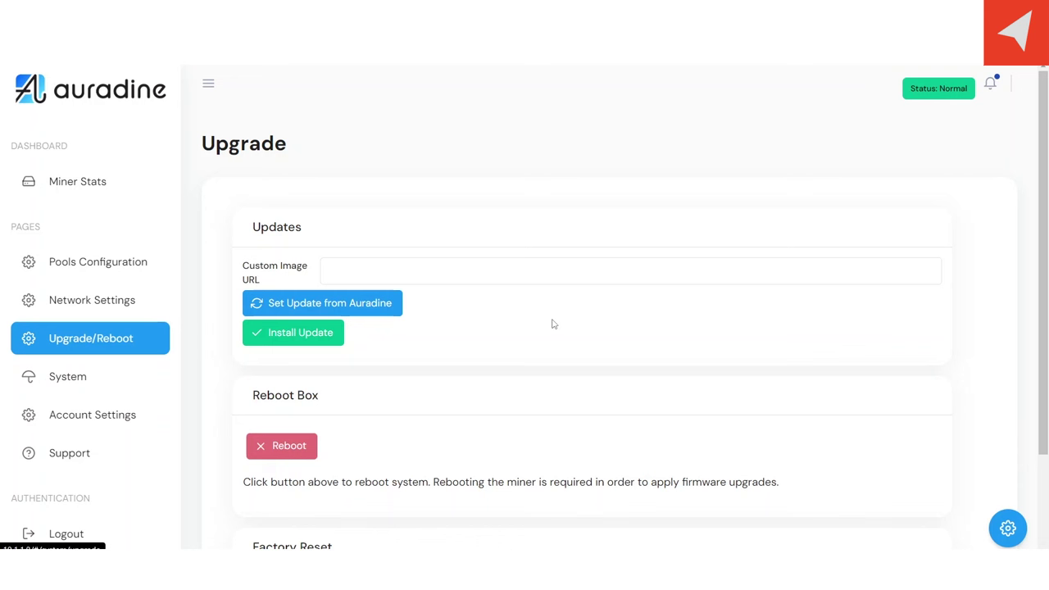
left_click(379, 308)
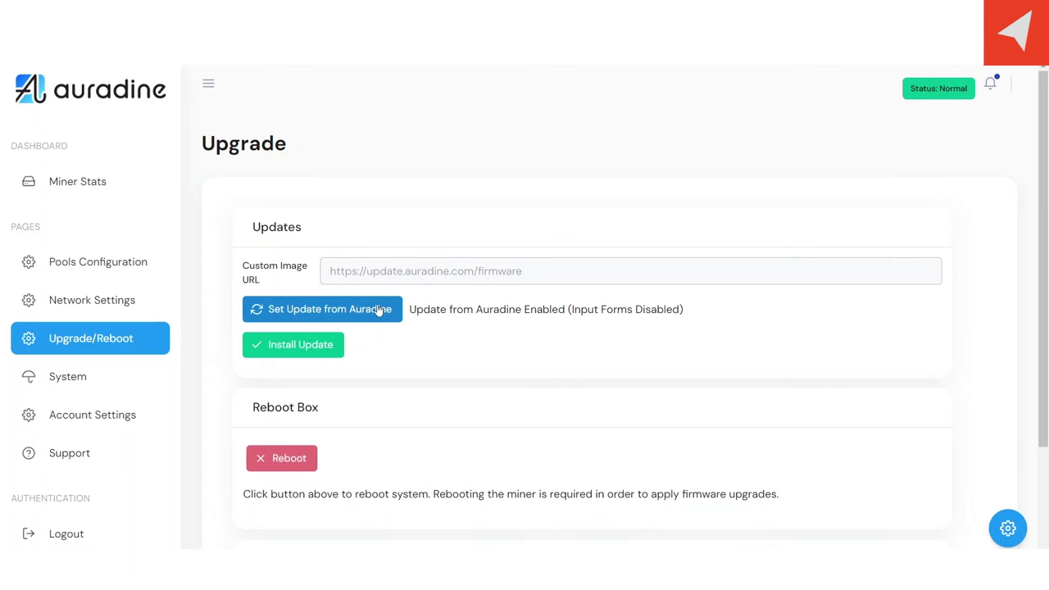
scroll(463, 364, "down", 2)
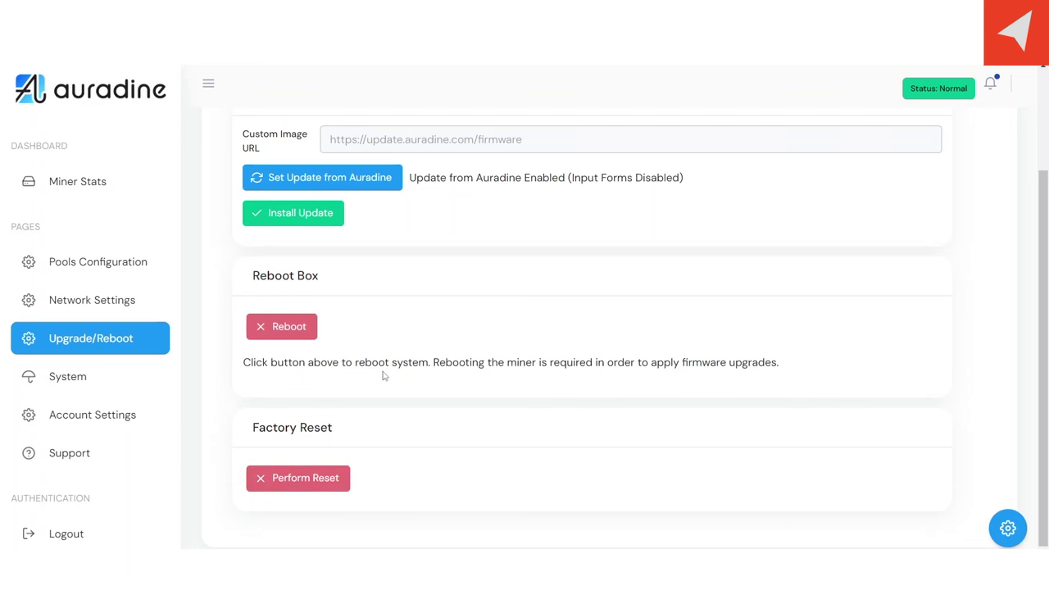
Review the miner's system information and memory stats, and view the password change form in the account settings
left_click(104, 383)
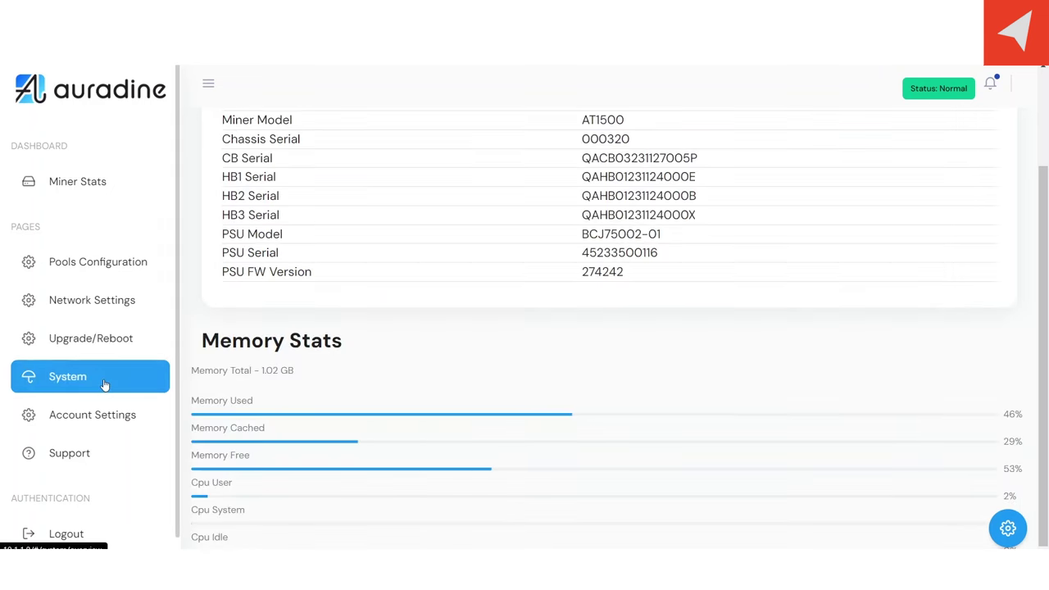
scroll(441, 325, "up", 2)
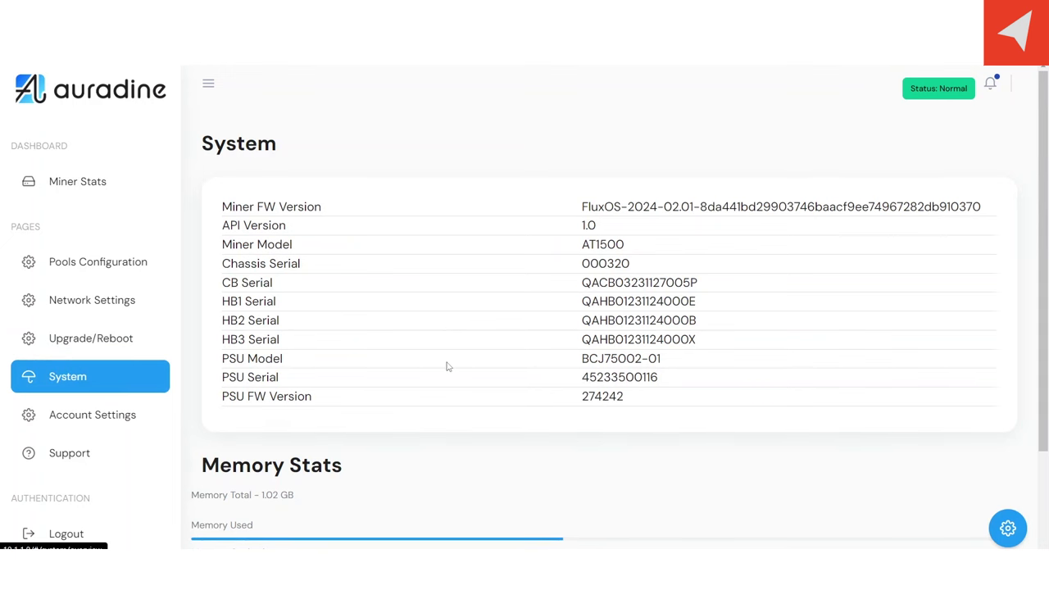
scroll(447, 366, "down", 1)
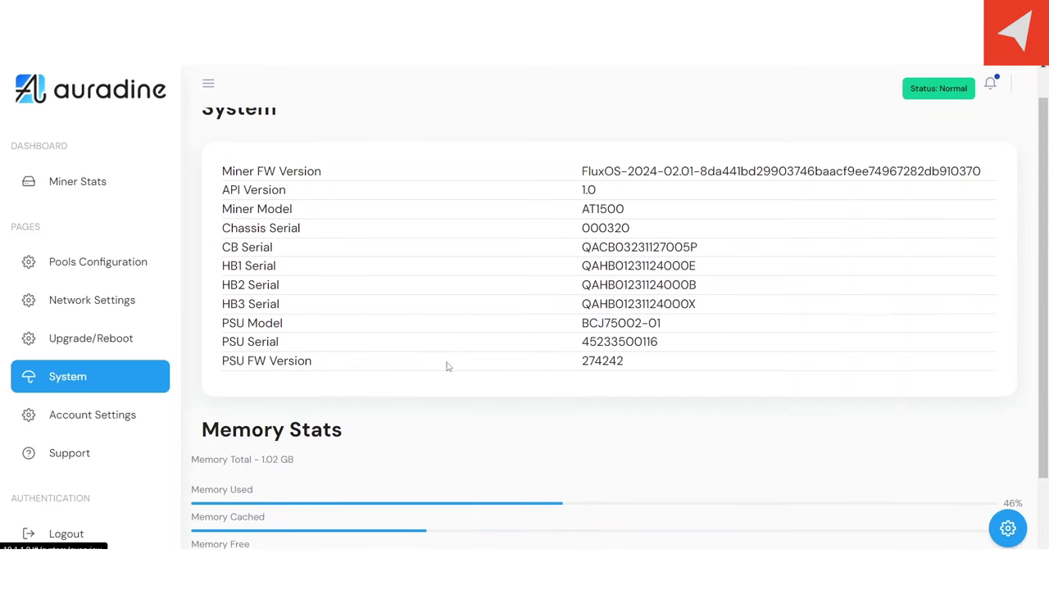
left_click(117, 417)
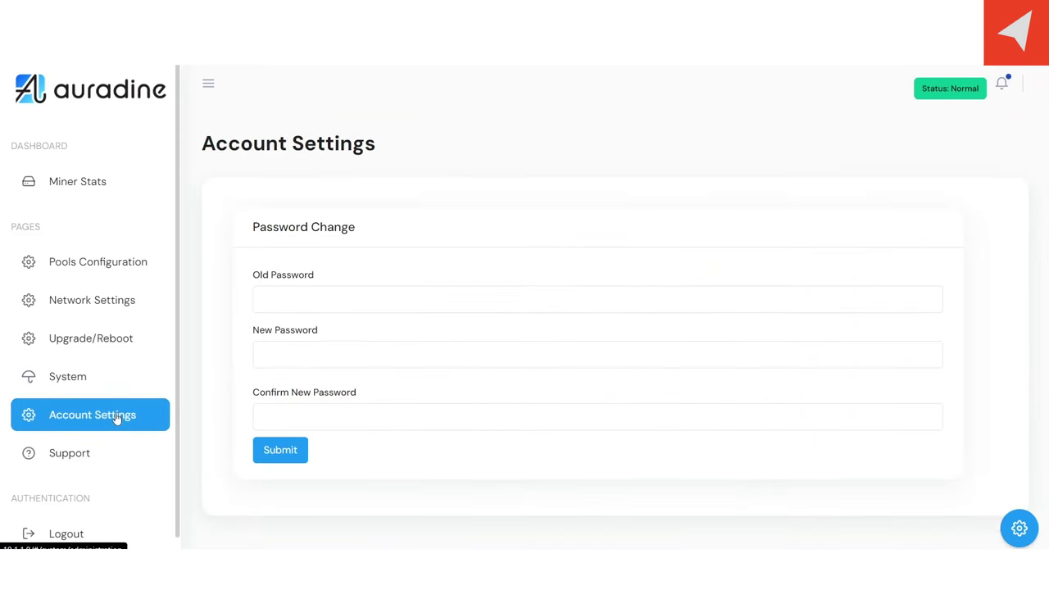
View the tech support log viewer and examine its available daemon and file type options
left_click(100, 452)
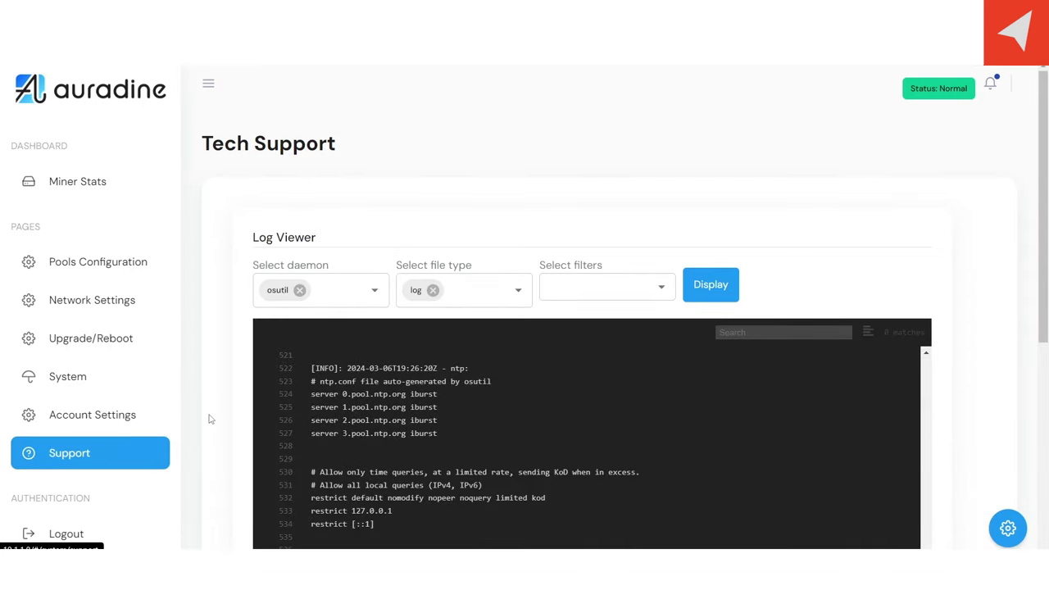
scroll(208, 419, "down", 1)
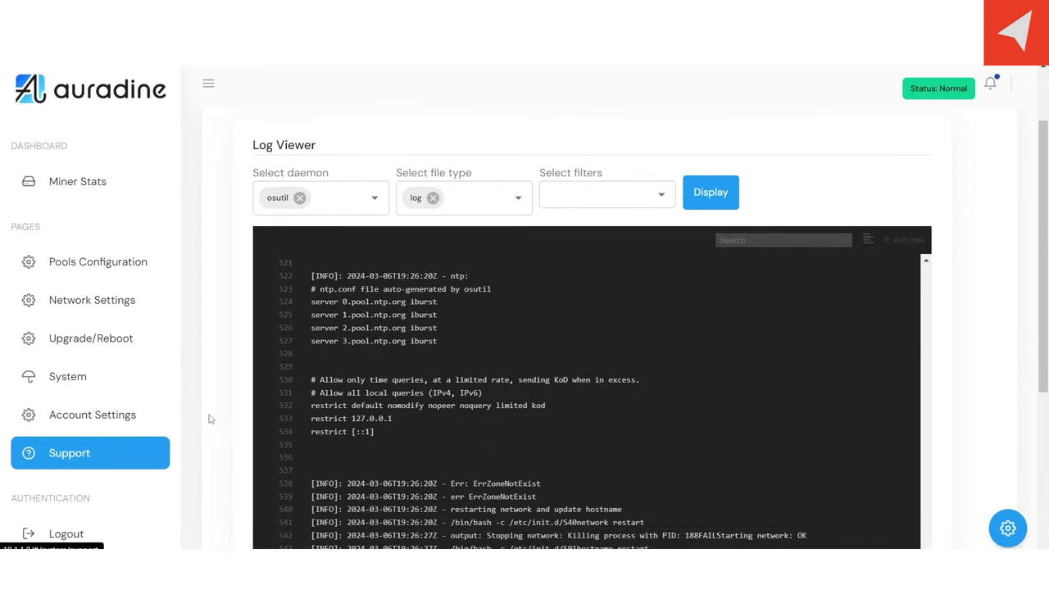
left_click(381, 204)
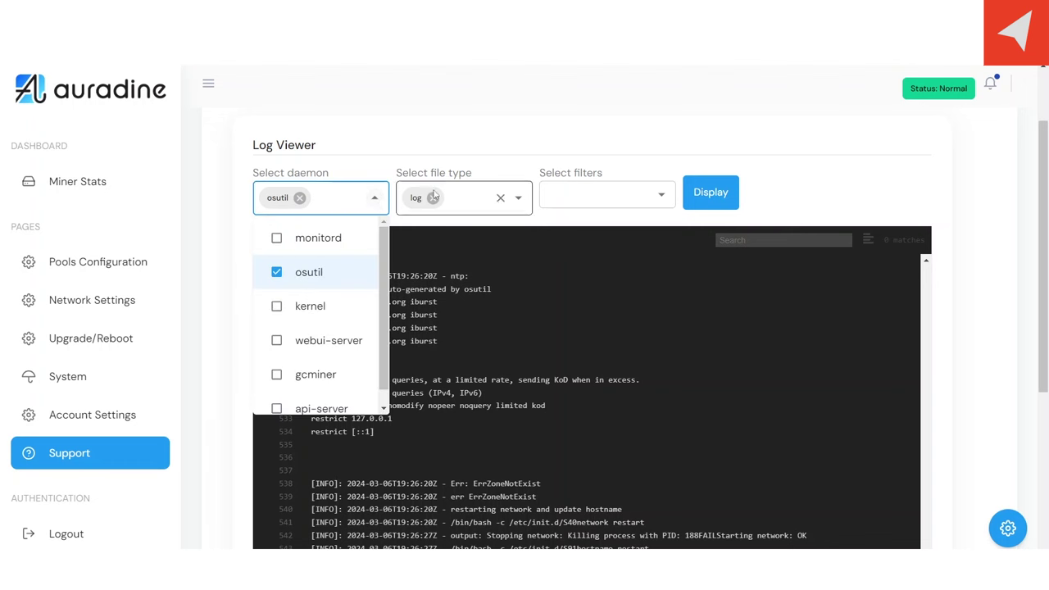
left_click(517, 201)
left_click(517, 200)
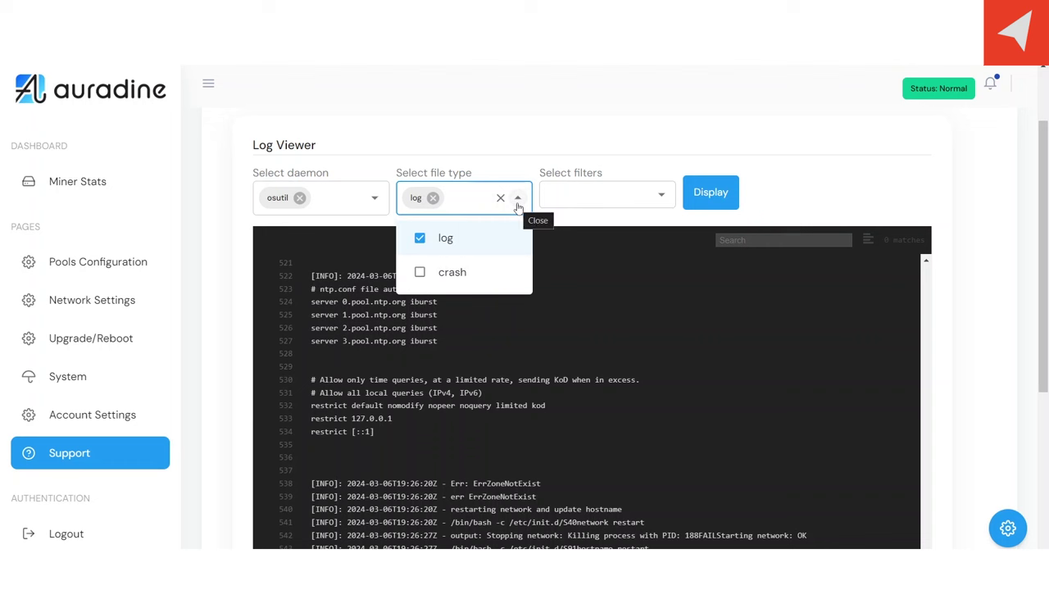
Replace the osutil daemon with gcminer in the log viewer, display its log and read through the entries
left_click(328, 197)
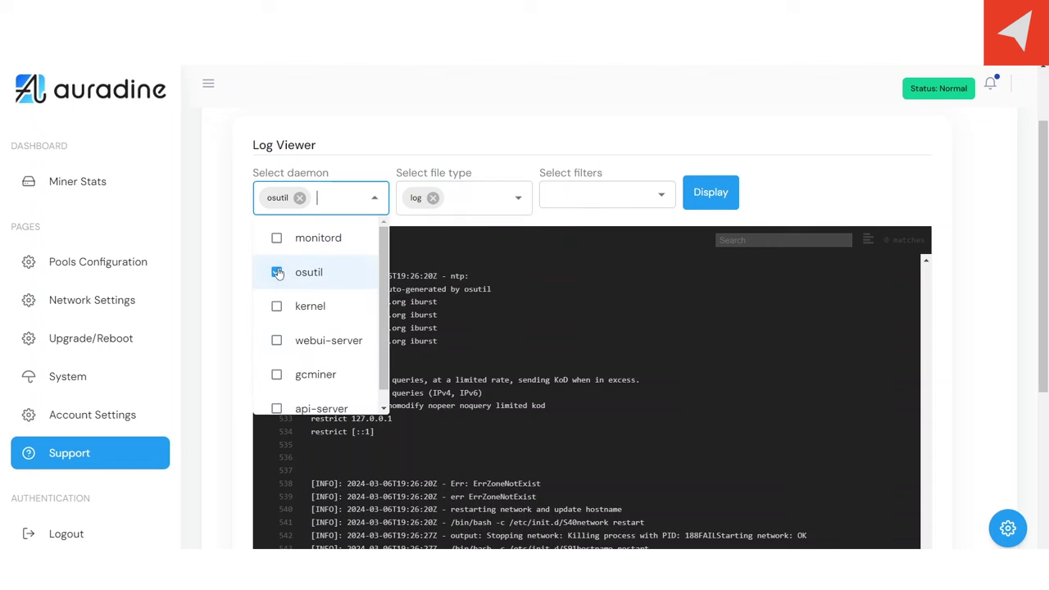
left_click(278, 267)
left_click(296, 366)
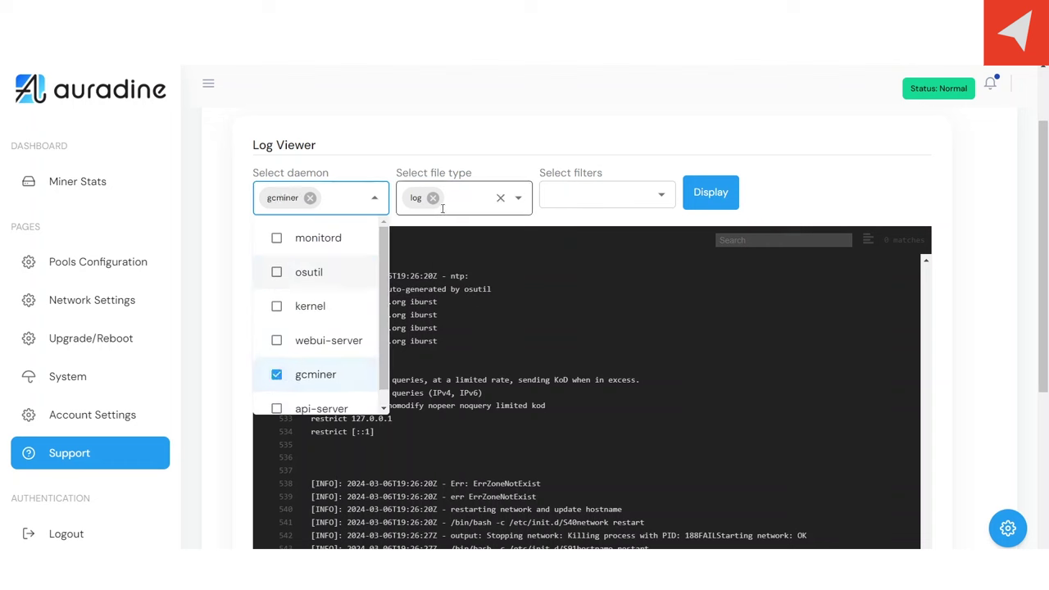
left_click(709, 201)
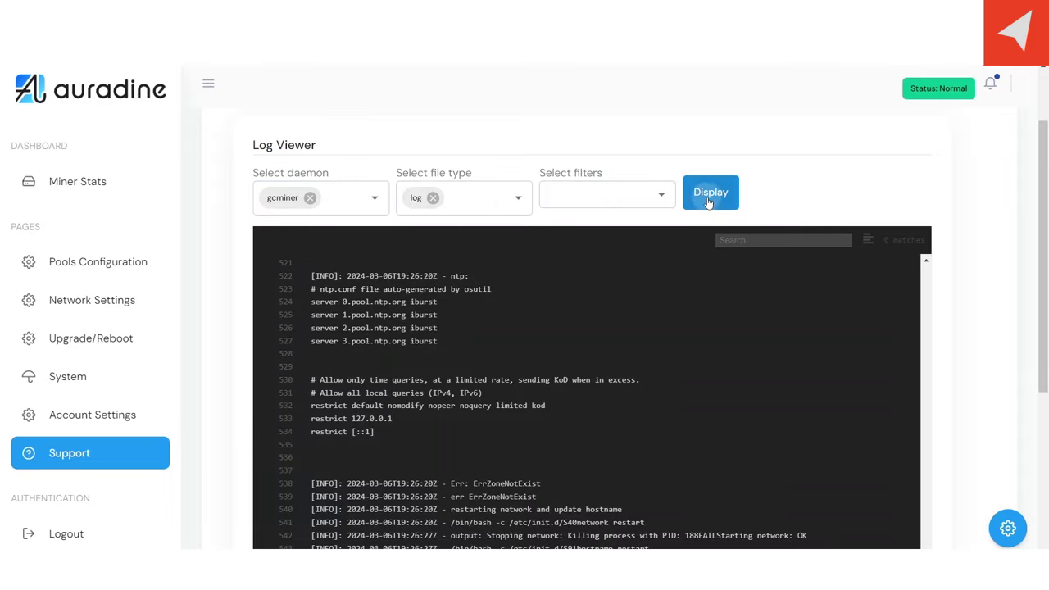
scroll(673, 360, "down", 2)
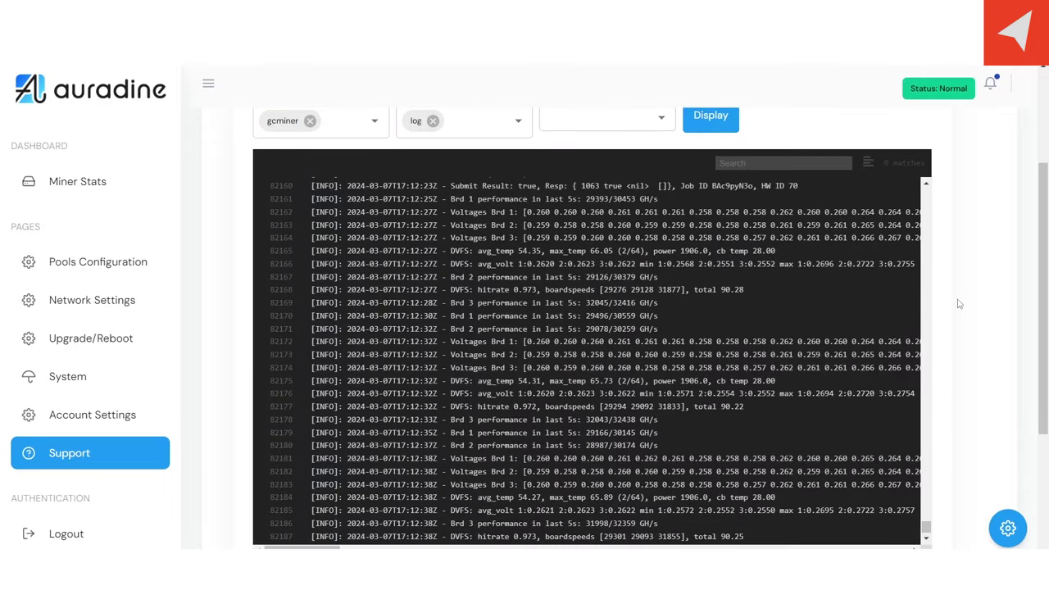
scroll(674, 364, "up", 15)
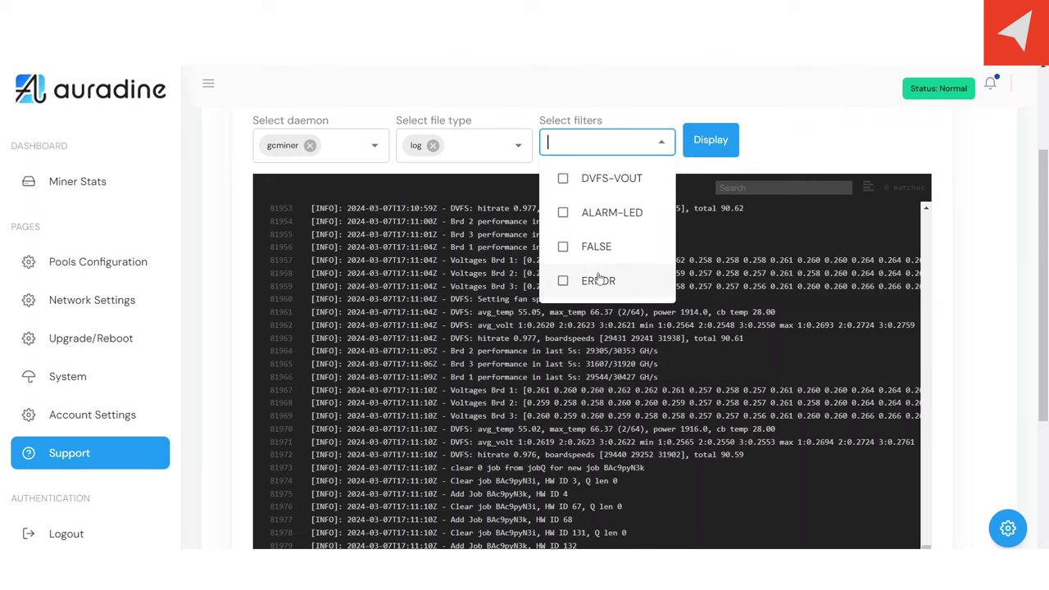
Filter the gcminer log by ERROR and display the filtered entries
left_click(597, 280)
left_click(710, 145)
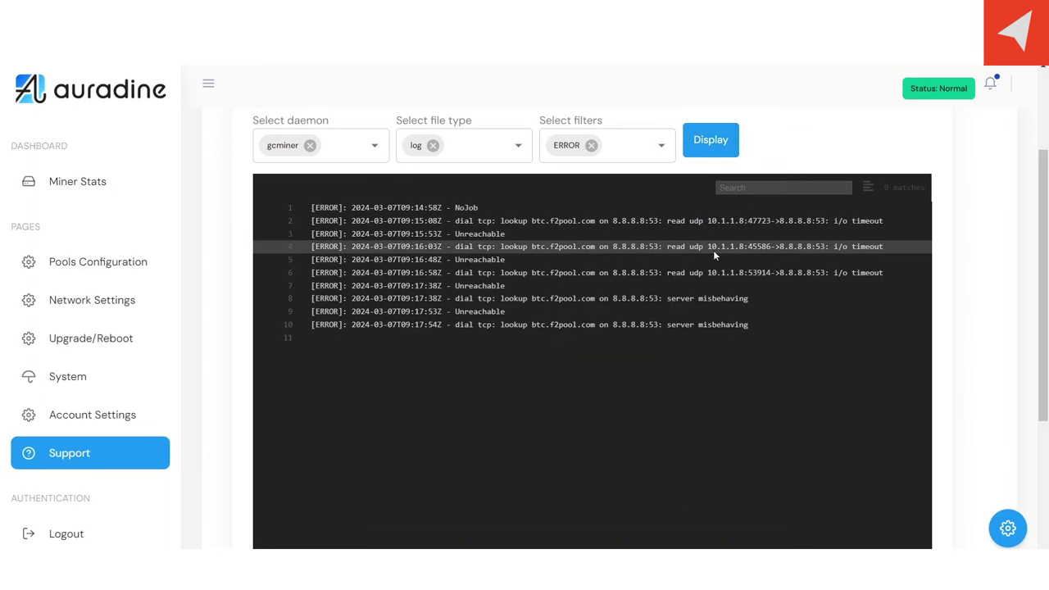
scroll(713, 250, "up", 2)
scroll(713, 249, "down", 1)
scroll(711, 373, "down", 3)
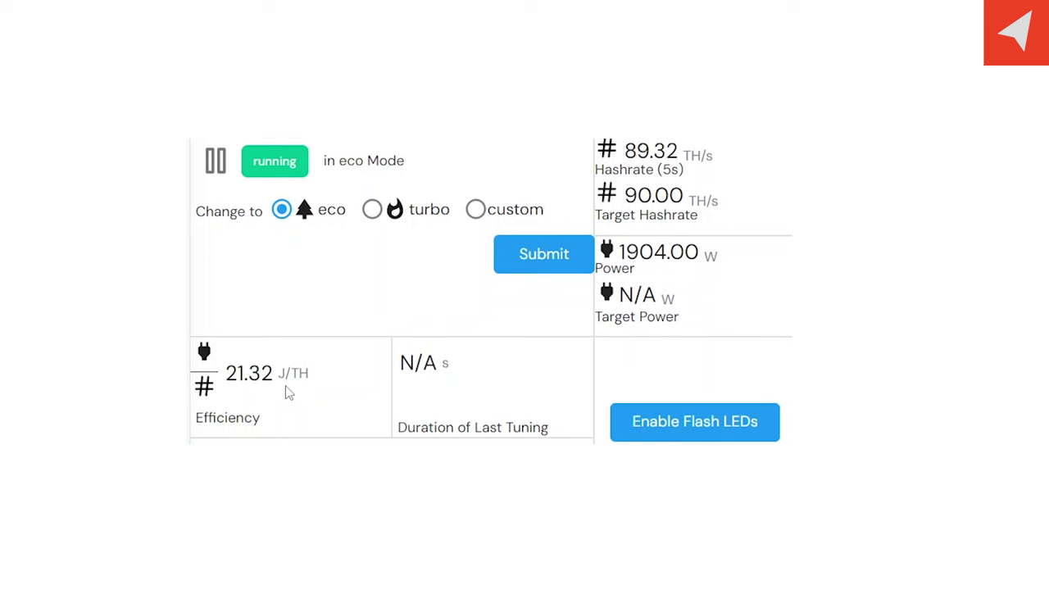
Switch the miner's operating mode from eco to turbo and submit the change
left_click(419, 214)
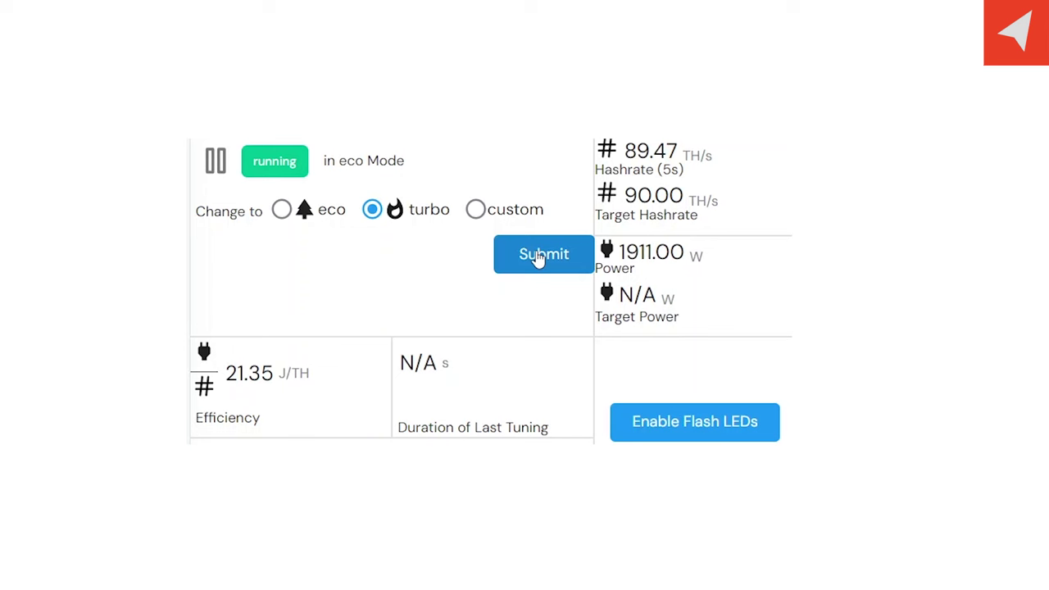
left_click(539, 256)
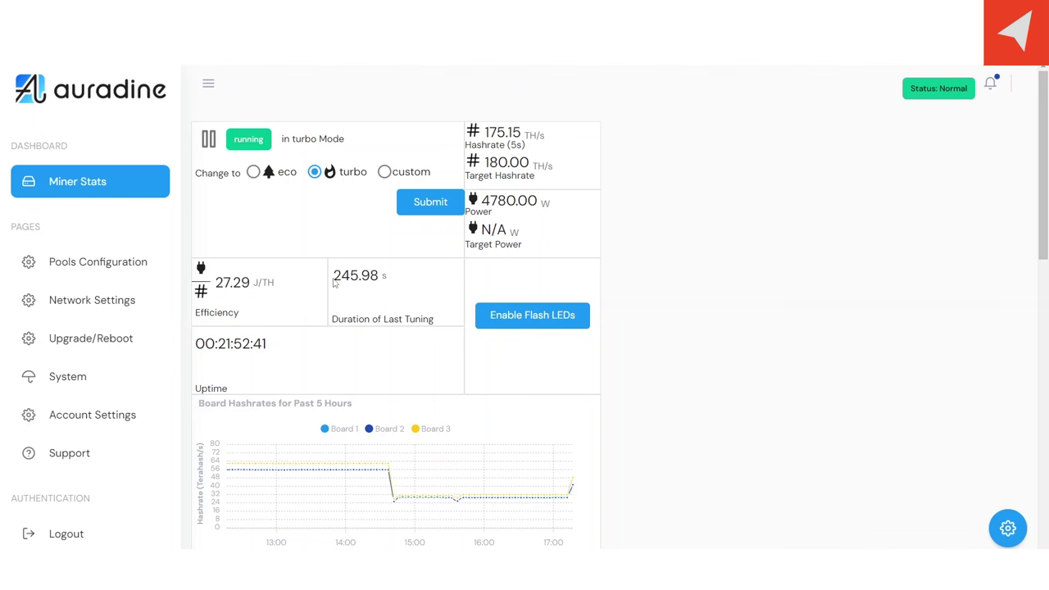
Check the last tuning duration, the board hashrates for the past 500 seconds and the power draw in turbo mode
left_click_drag(332, 276, 387, 270)
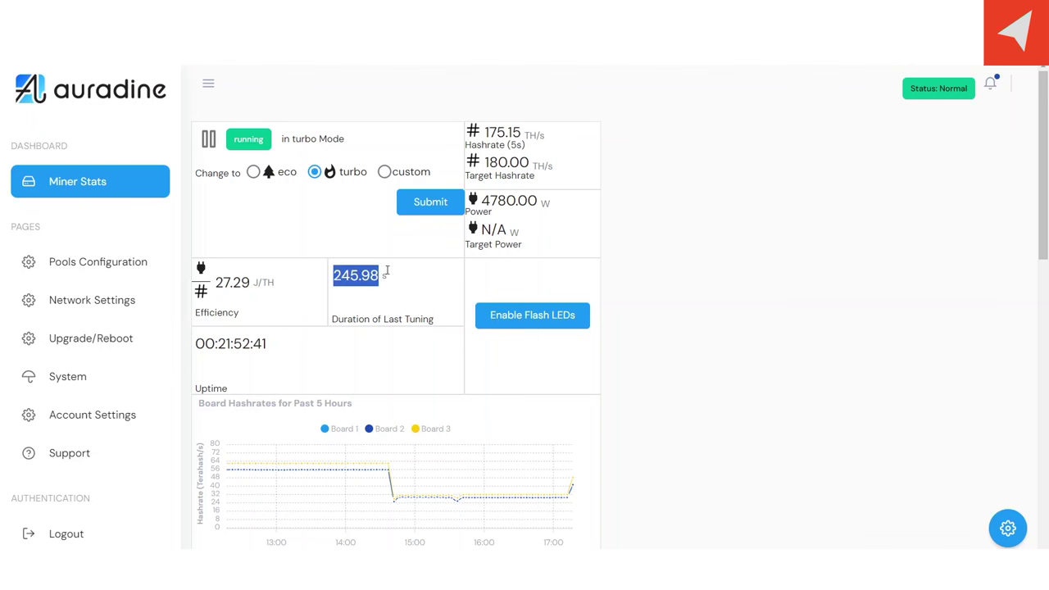
left_click(437, 280)
scroll(660, 213, "down", 3)
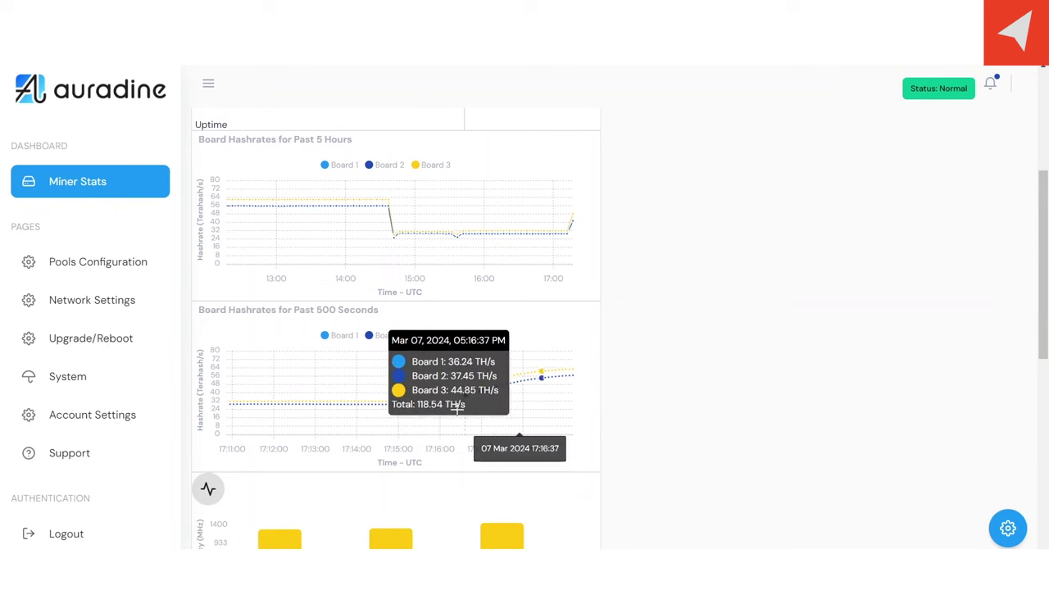
mouse_move(321, 402)
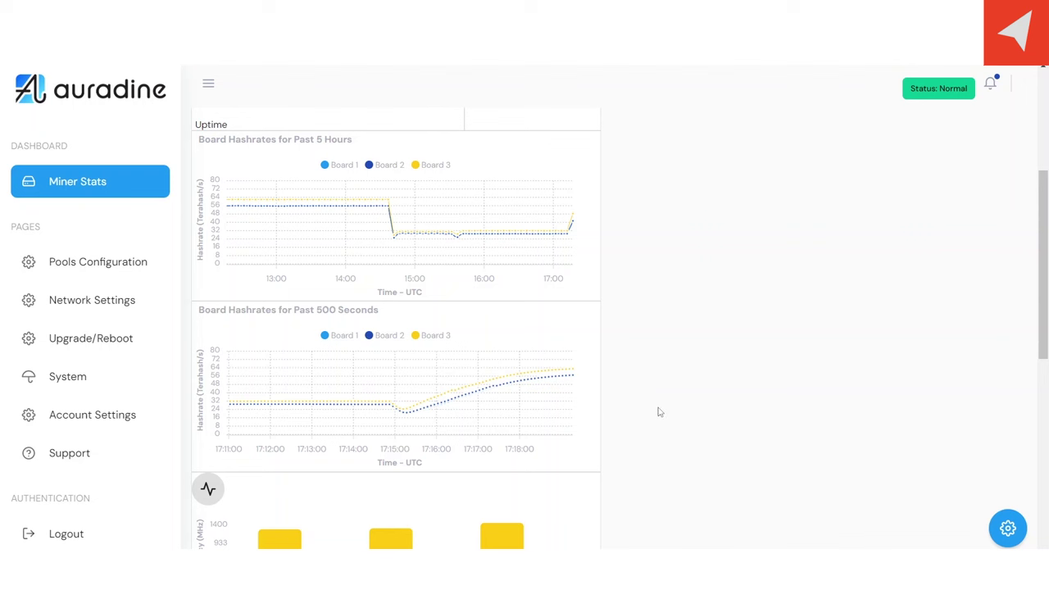
scroll(660, 412, "up", 3)
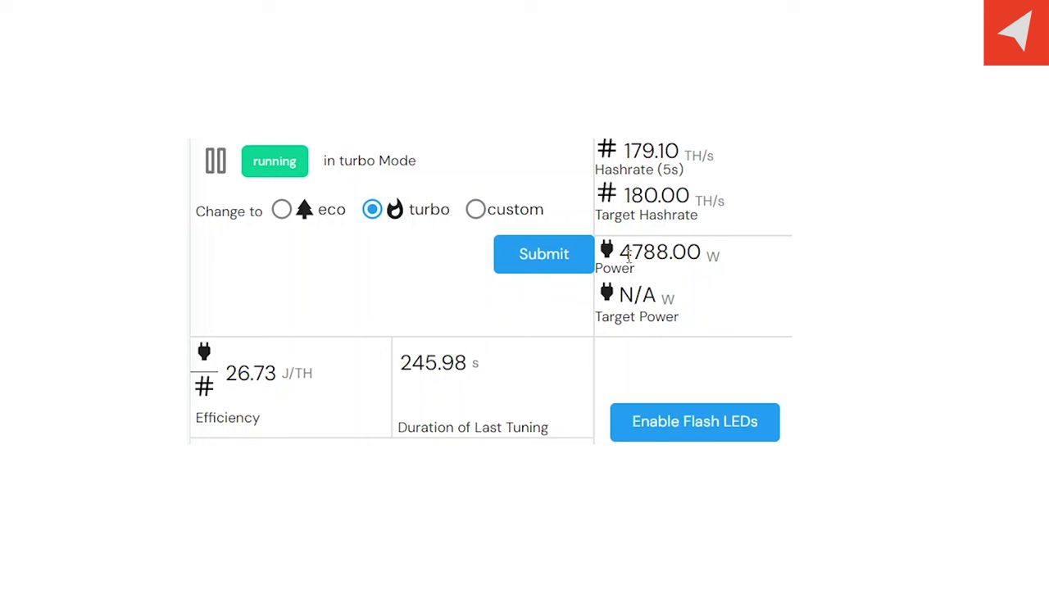
left_click_drag(628, 256, 693, 254)
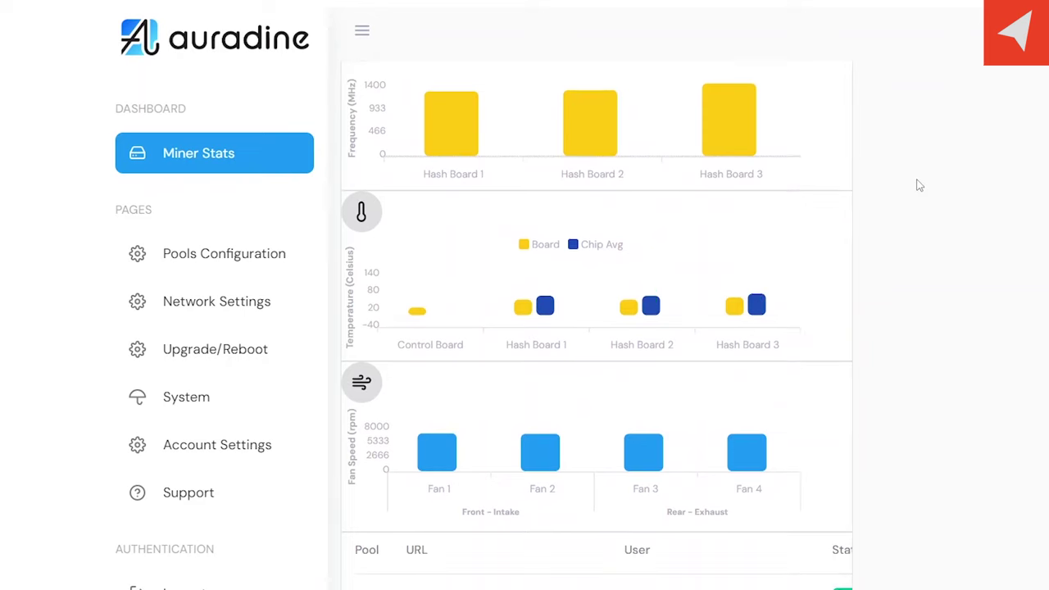
Examine the hash board frequencies and the board and chip temperatures while the miner runs in turbo mode
scroll(918, 185, "up", 1)
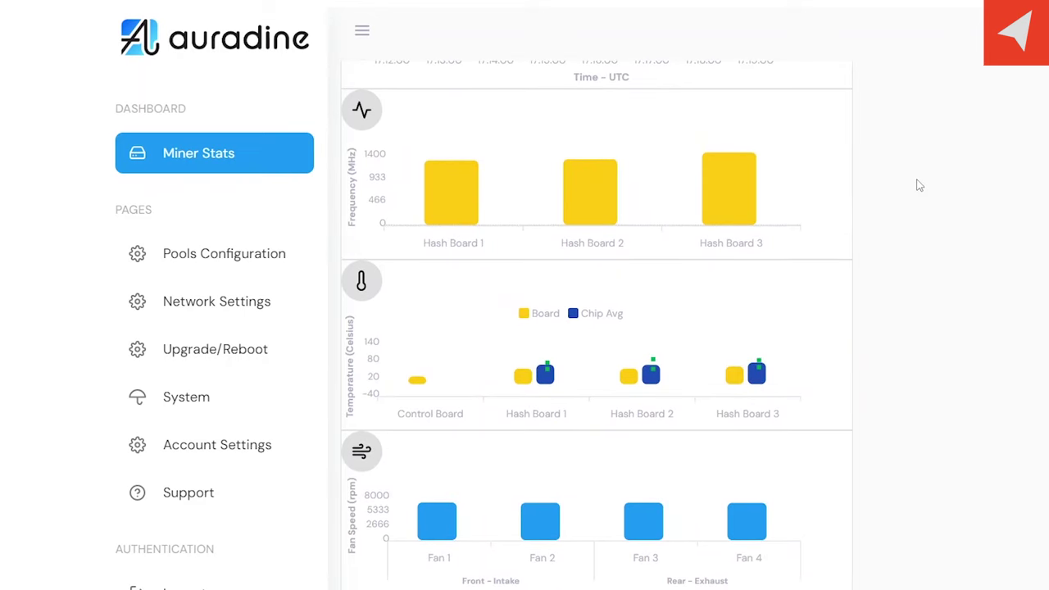
mouse_move(597, 205)
scroll(942, 191, "down", 2)
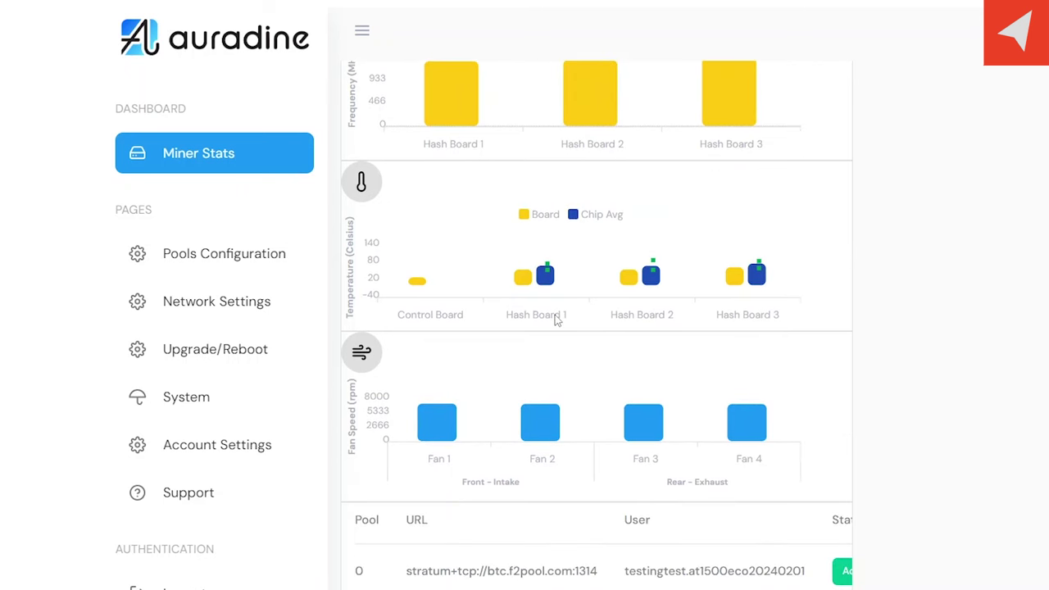
mouse_move(548, 282)
mouse_move(742, 280)
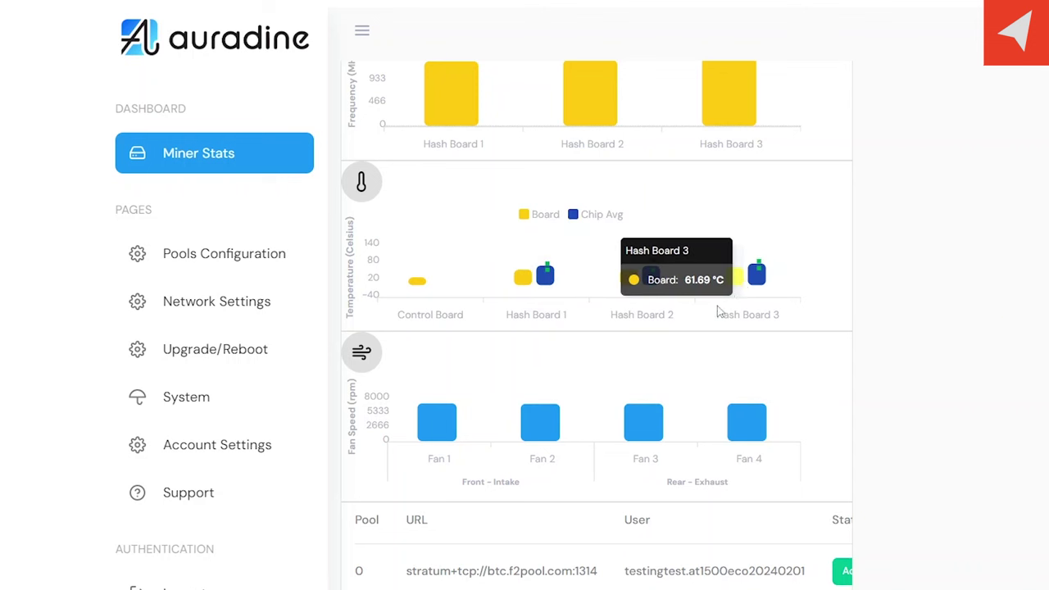
Check the hash board chip temperatures and the intake and exhaust fan speeds while the miner runs in turbo mode
mouse_move(653, 281)
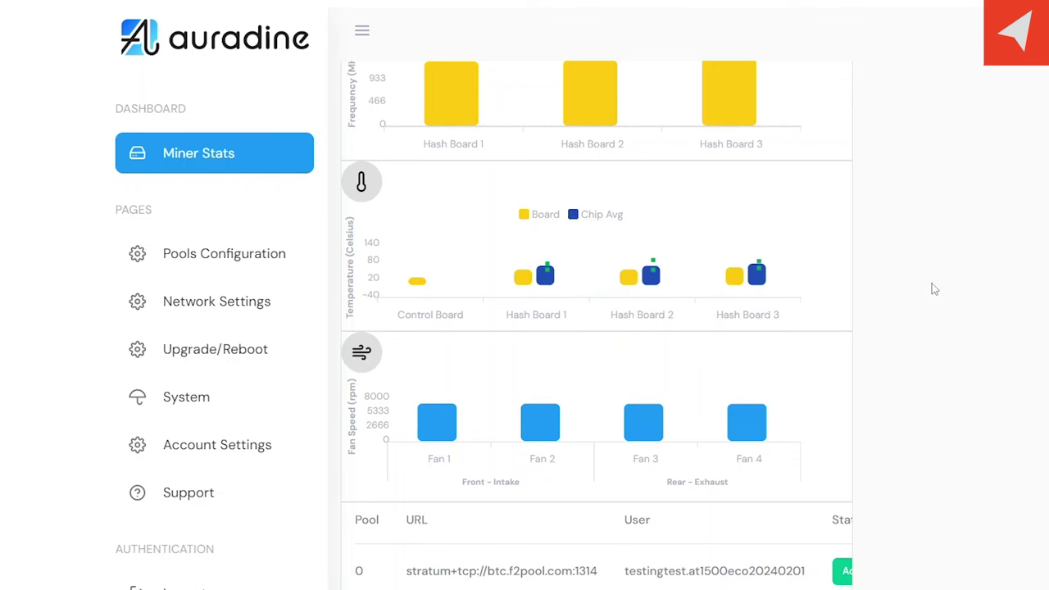
scroll(930, 288, "down", 1)
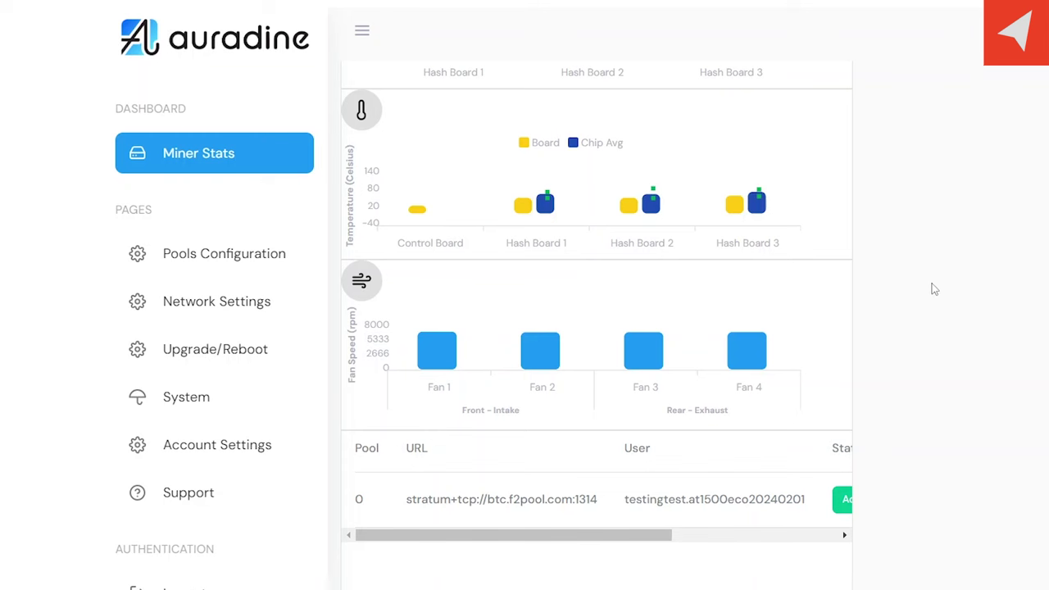
mouse_move(646, 354)
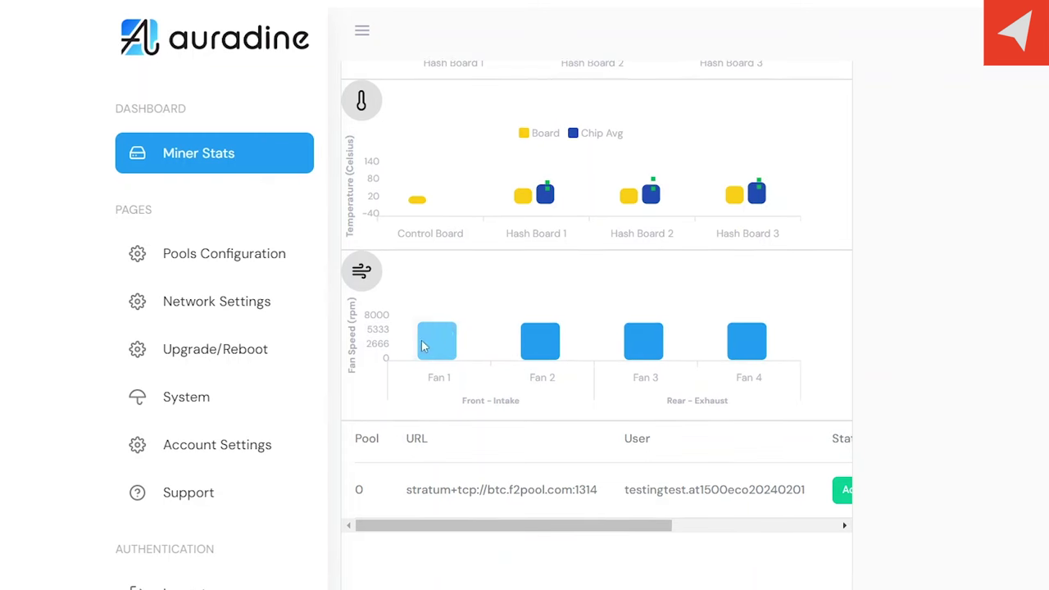
Switch the miner to custom mode with a power target of 3100 W and submit the change
scroll(964, 287, "up", 1)
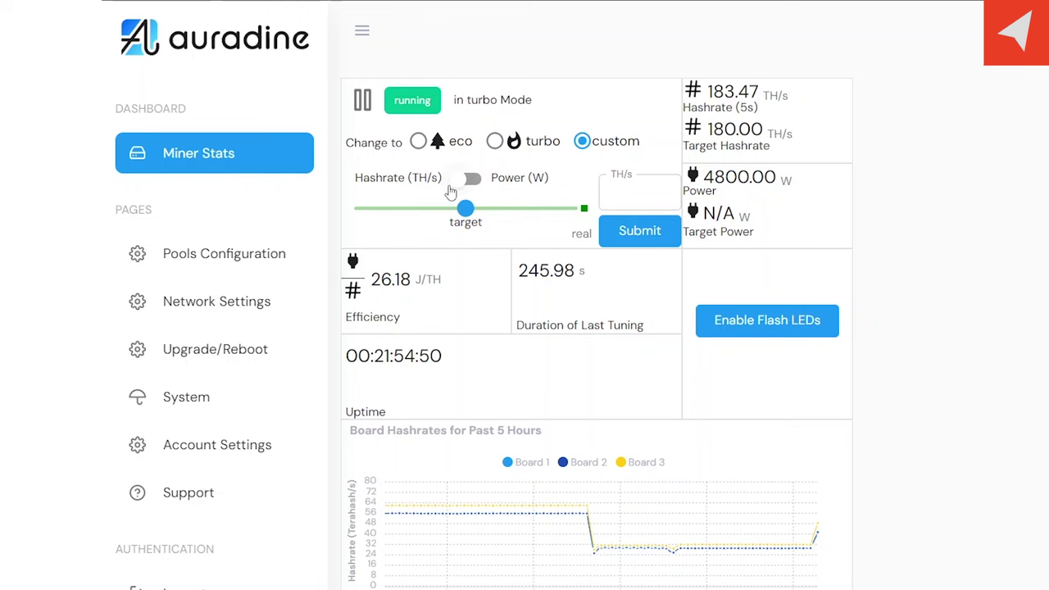
left_click(469, 179)
left_click(488, 209)
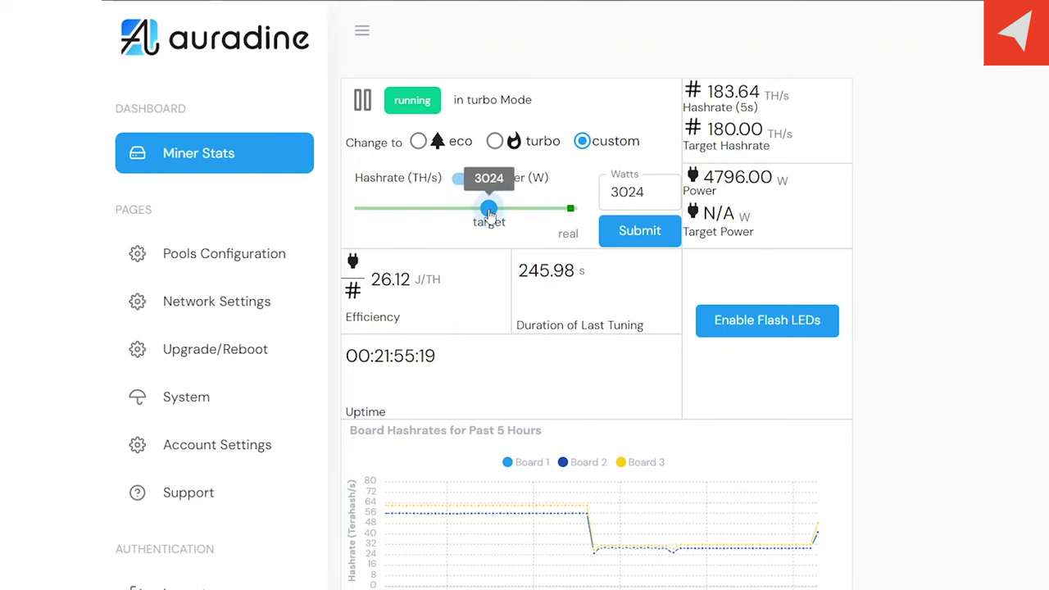
left_click(655, 195)
key("BackSpace")
key("BackSpace")
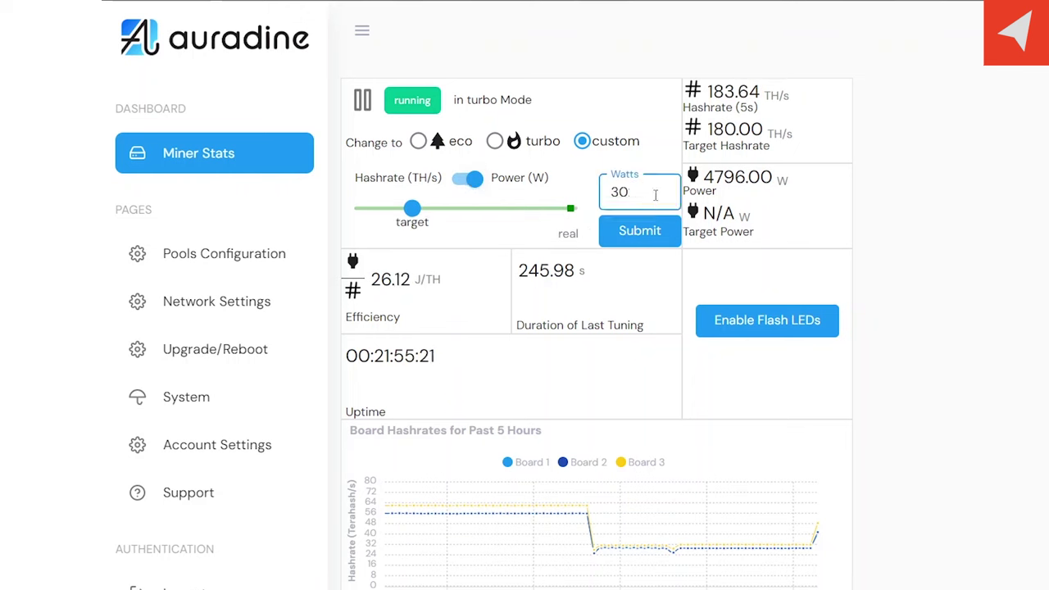
key("BackSpace")
type("100")
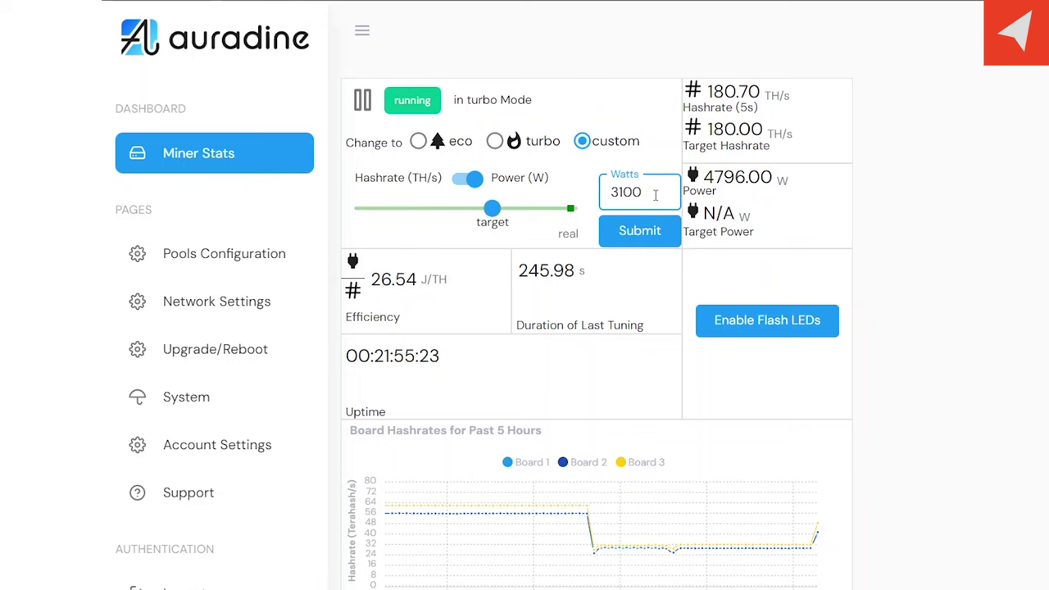
left_click(665, 235)
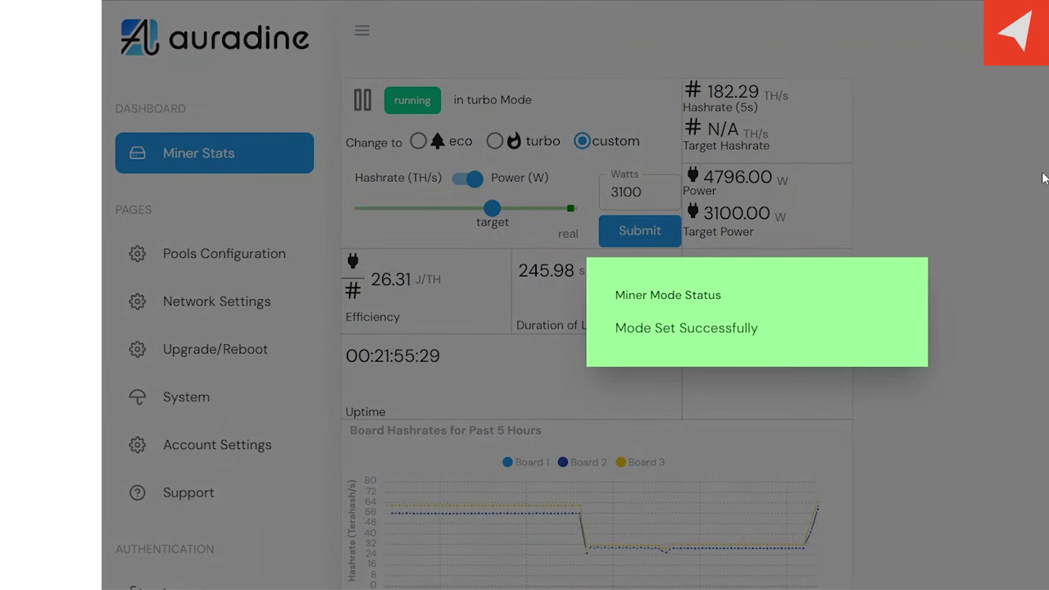
Check the board hashrate graphs, the power draw and the 5-second hashrate after the change to custom mode
scroll(596, 328, "down", 3)
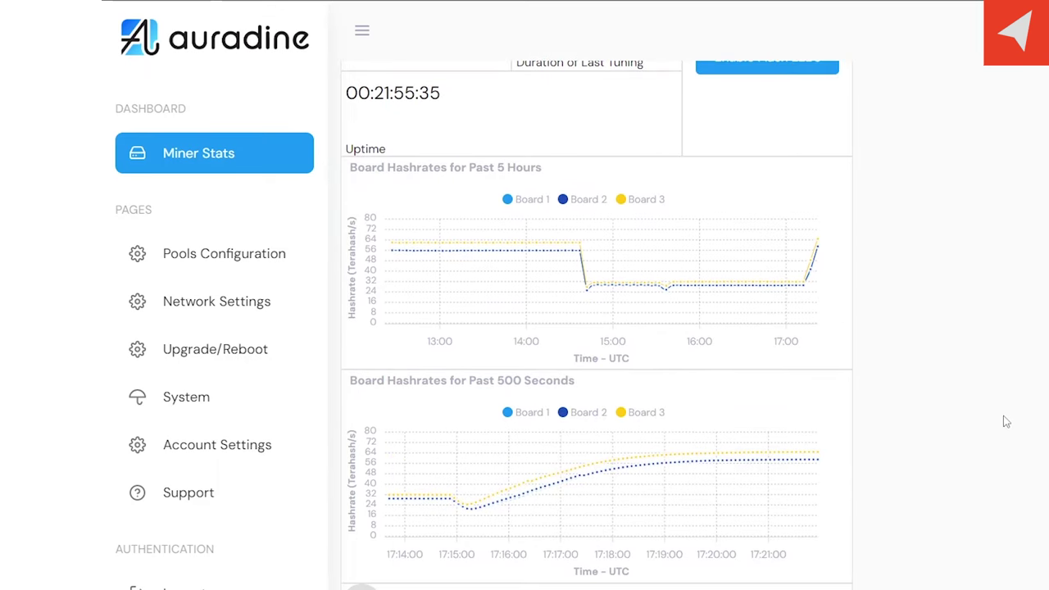
scroll(1005, 422, "up", 3)
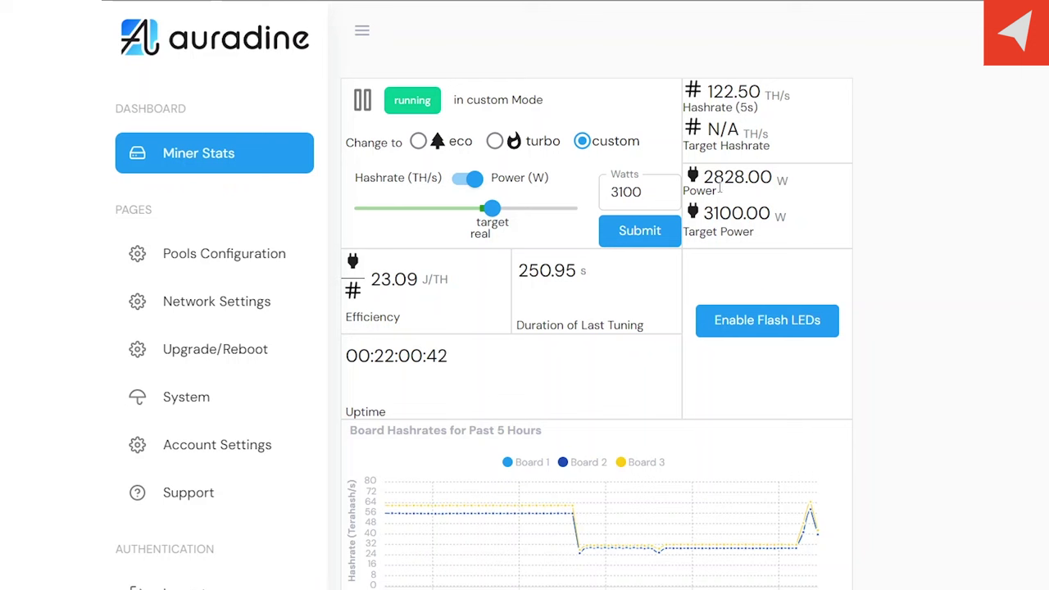
left_click_drag(703, 177, 773, 179)
left_click(1009, 148)
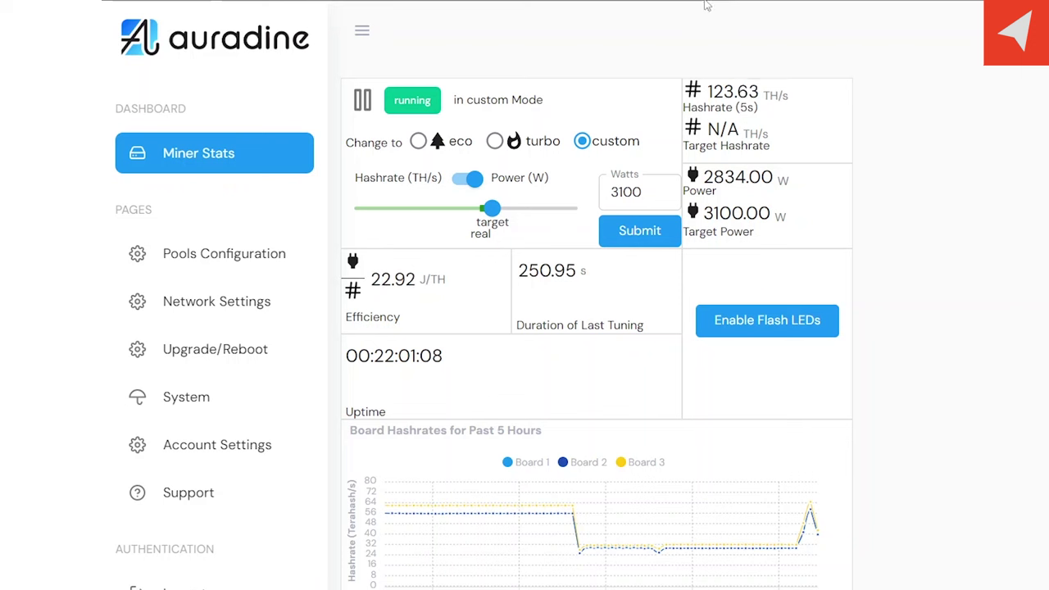
left_click_drag(708, 91, 762, 92)
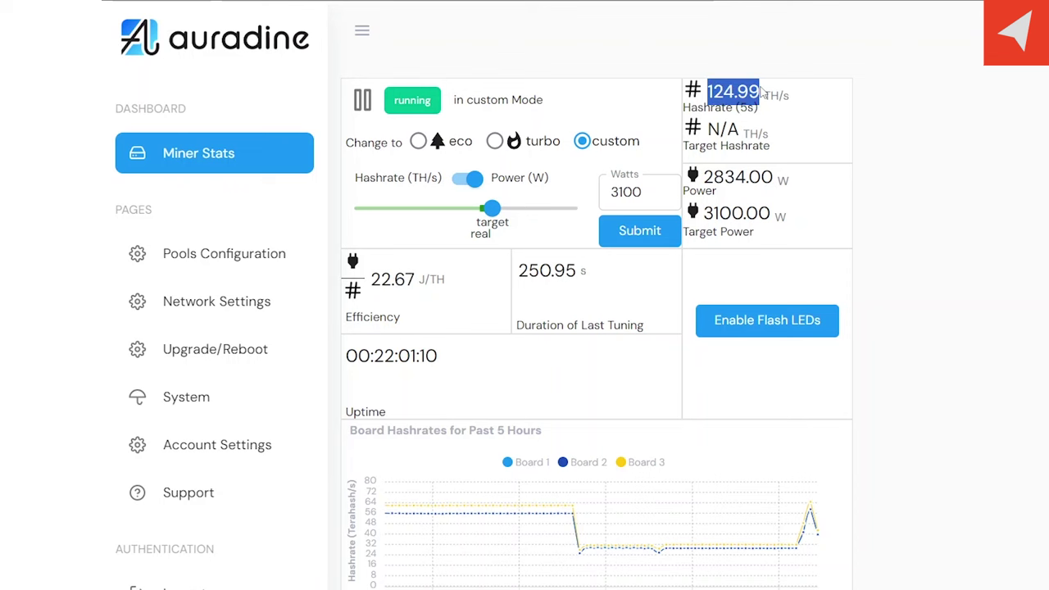
left_click(979, 160)
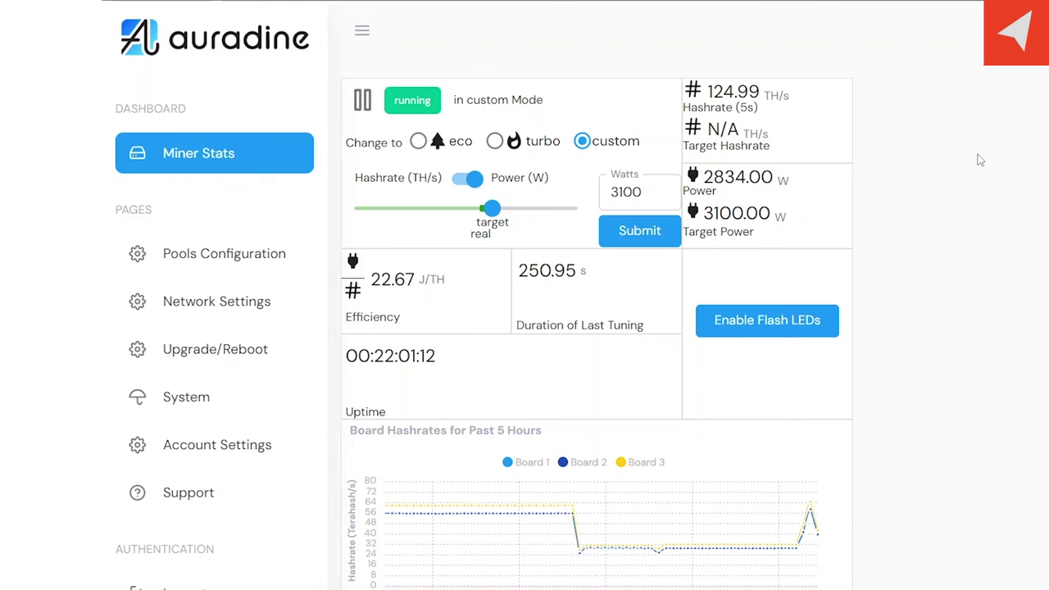
Examine the board hashrates for the past 500 seconds and the frequency, temperature and fan speed charts in custom mode
scroll(978, 160, "down", 5)
mouse_move(749, 187)
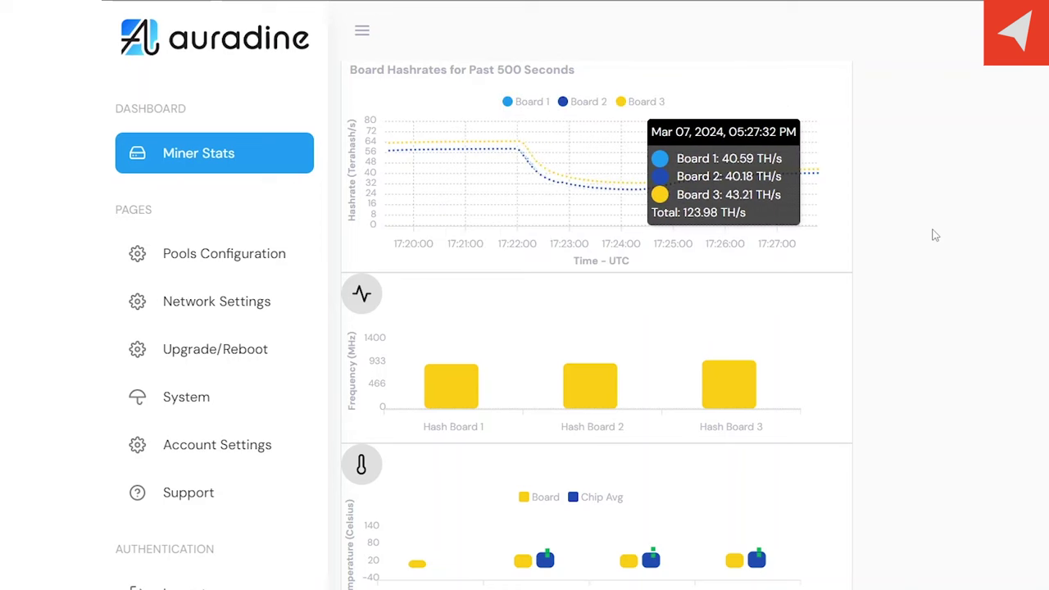
scroll(934, 235, "down", 3)
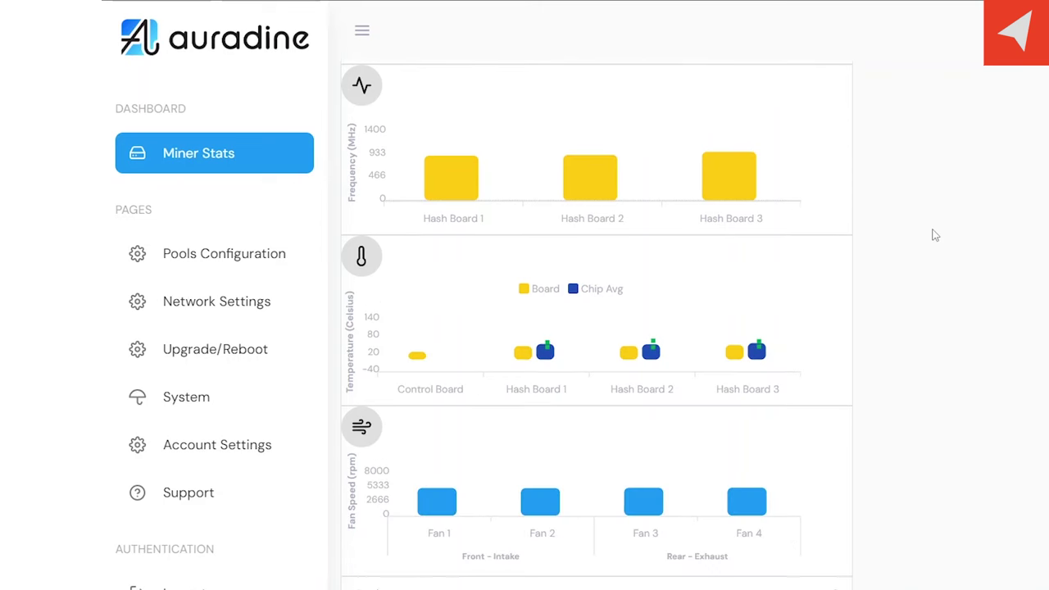